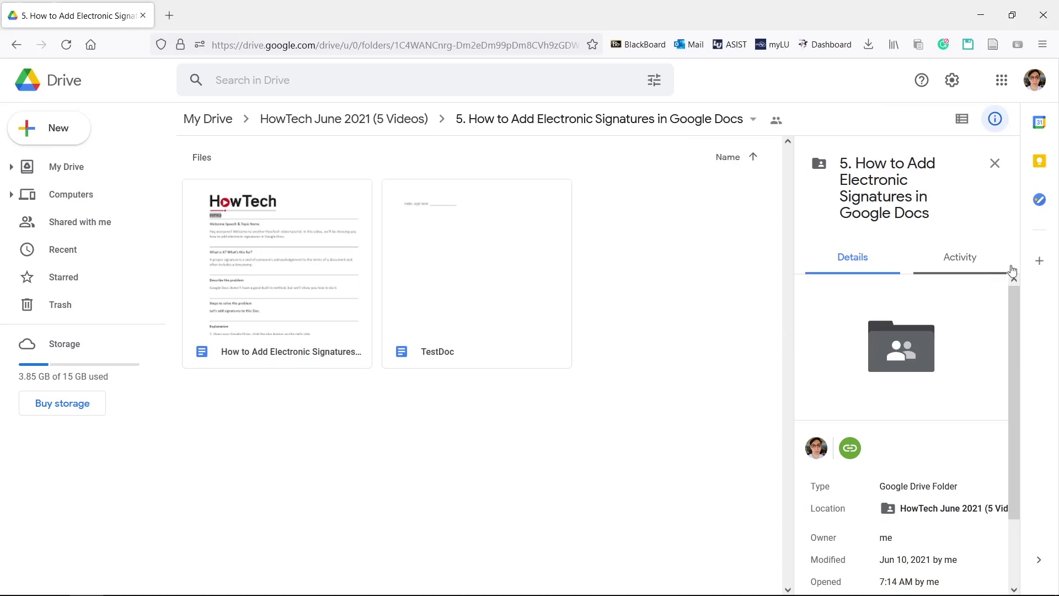
# Find and install the DocuSign eSignature add-on, granting it access to the Google account
pyautogui.click(1039, 261)
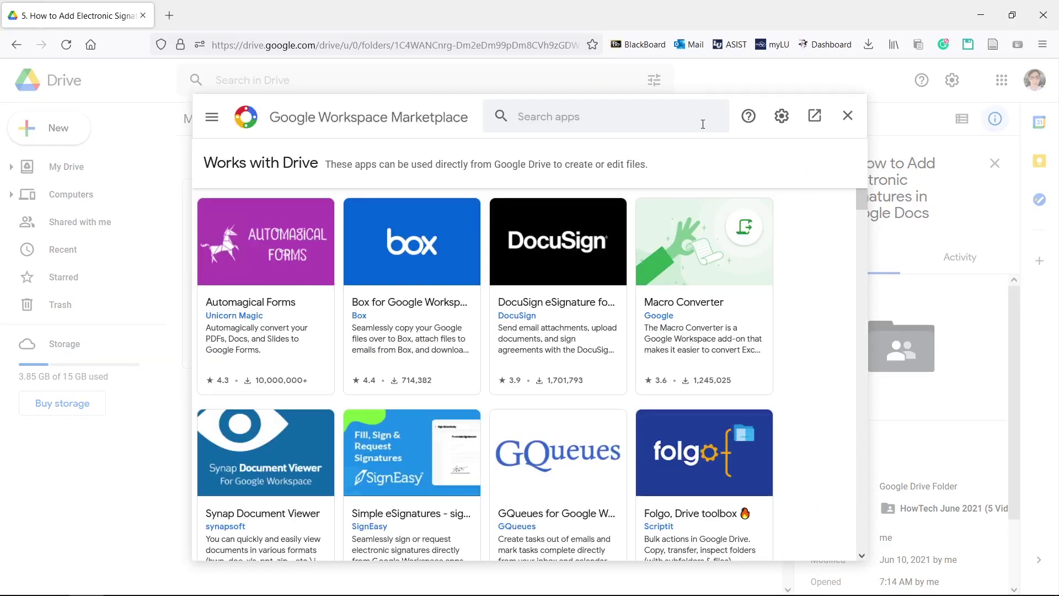
pyautogui.click(703, 123)
pyautogui.write('docusign')
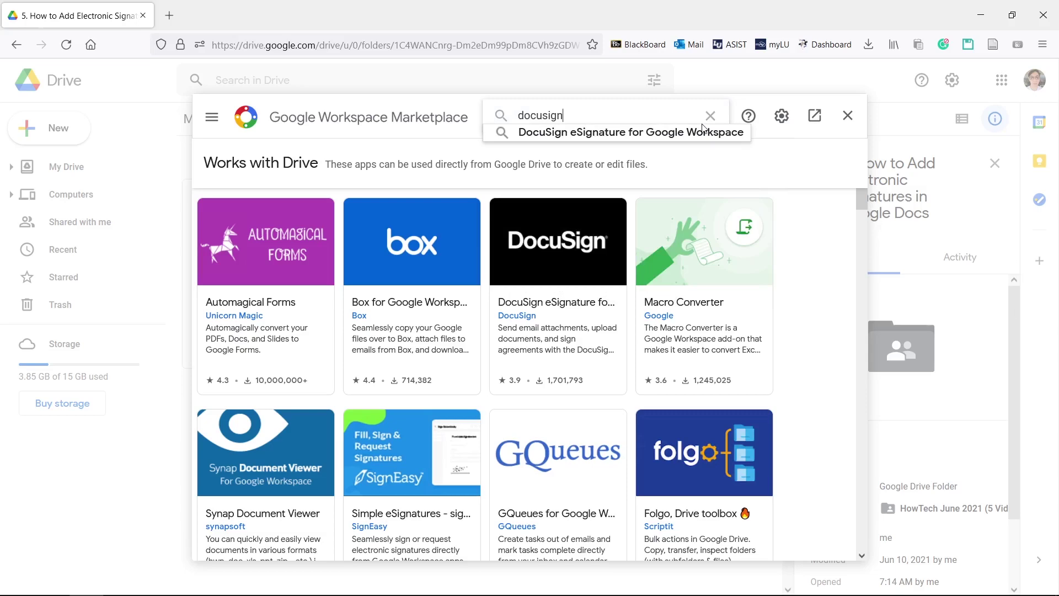
pyautogui.press('Return')
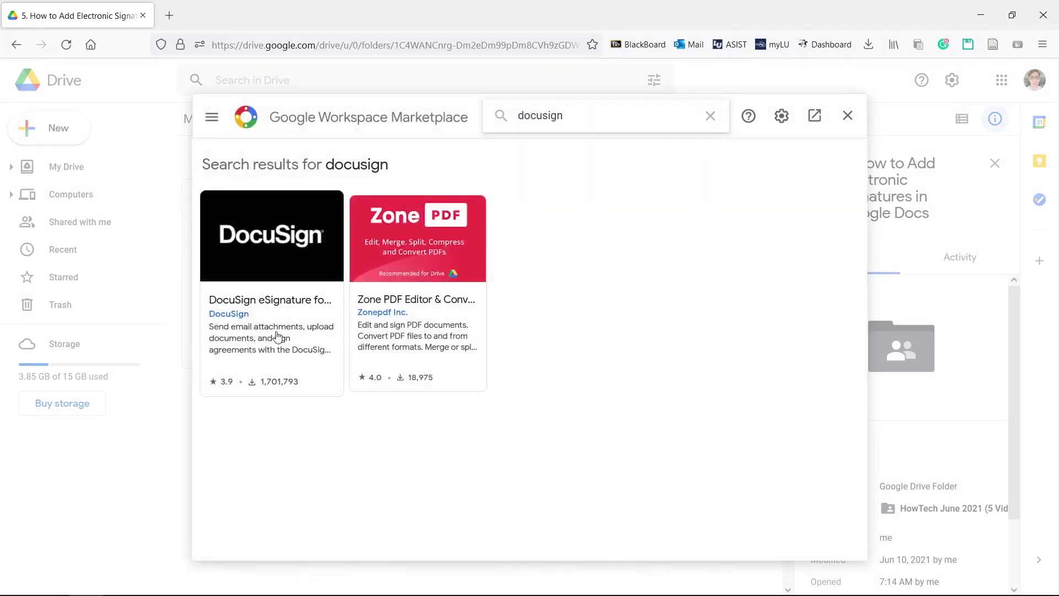
pyautogui.click(275, 335)
pyautogui.click(703, 209)
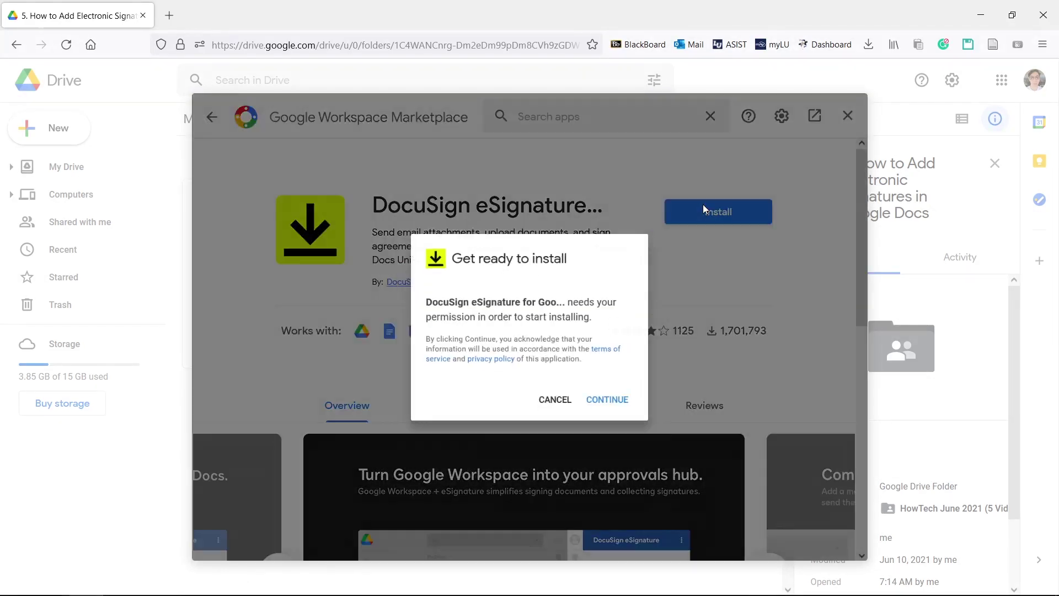
pyautogui.click(619, 406)
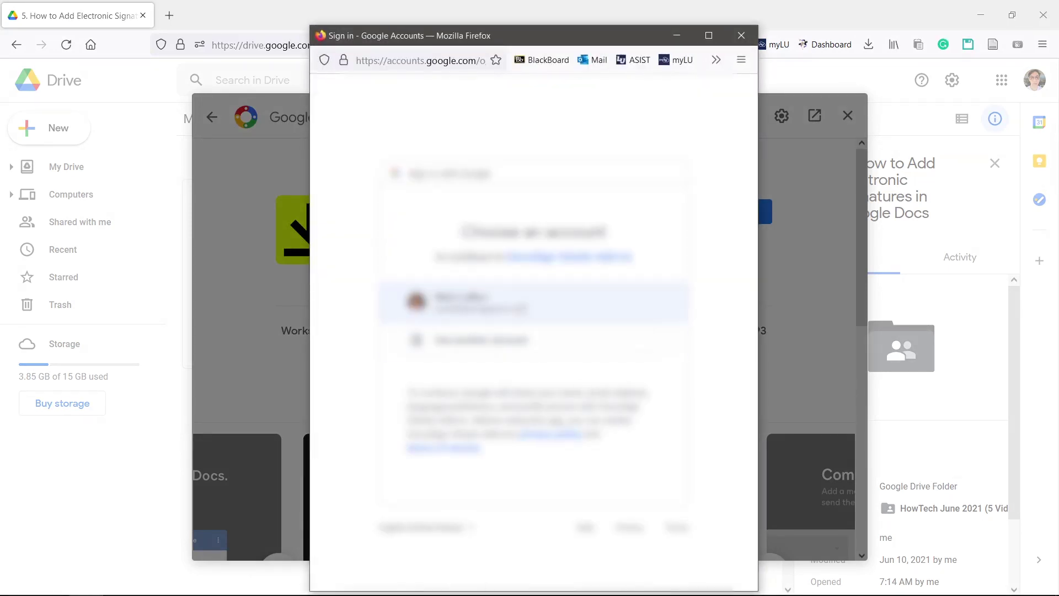
pyautogui.click(518, 303)
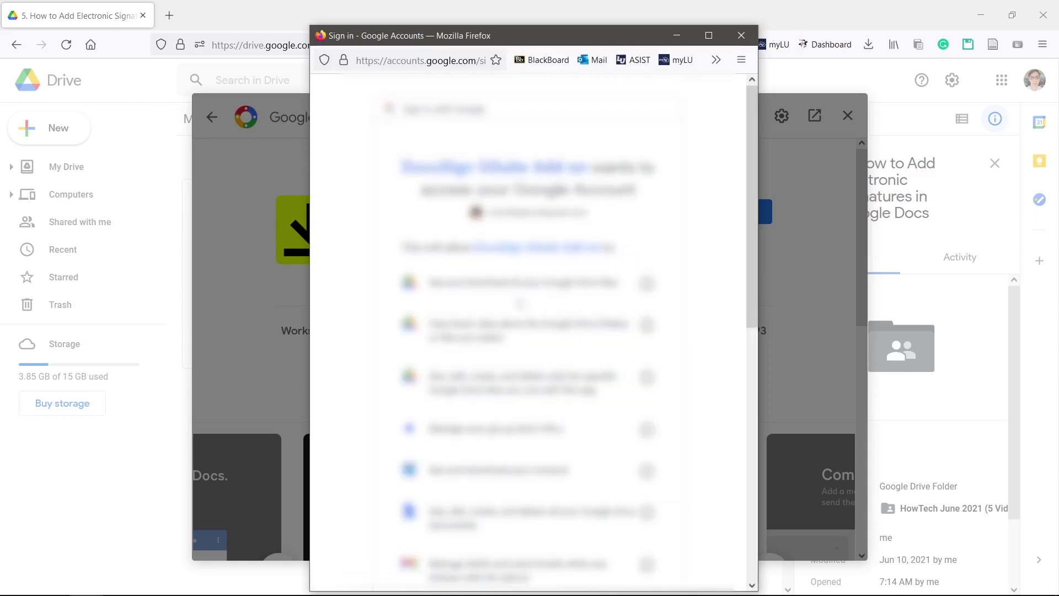
pyautogui.scroll(-10, 519, 303)
pyautogui.click(617, 491)
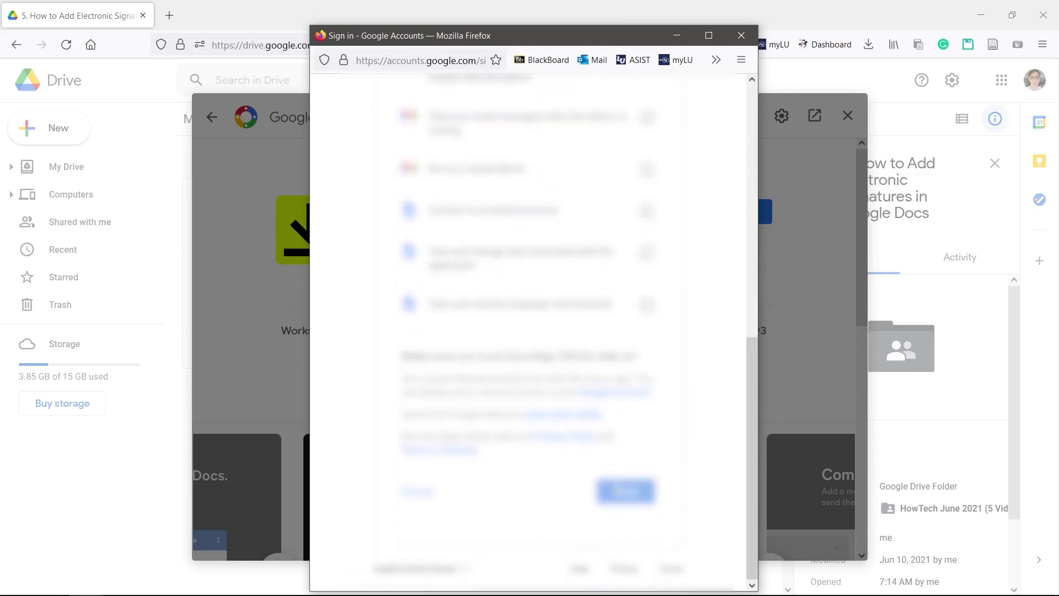
pyautogui.click(631, 472)
# Open TestDoc from the Drive folder with the DocuSign add-on panel showing
pyautogui.click(848, 119)
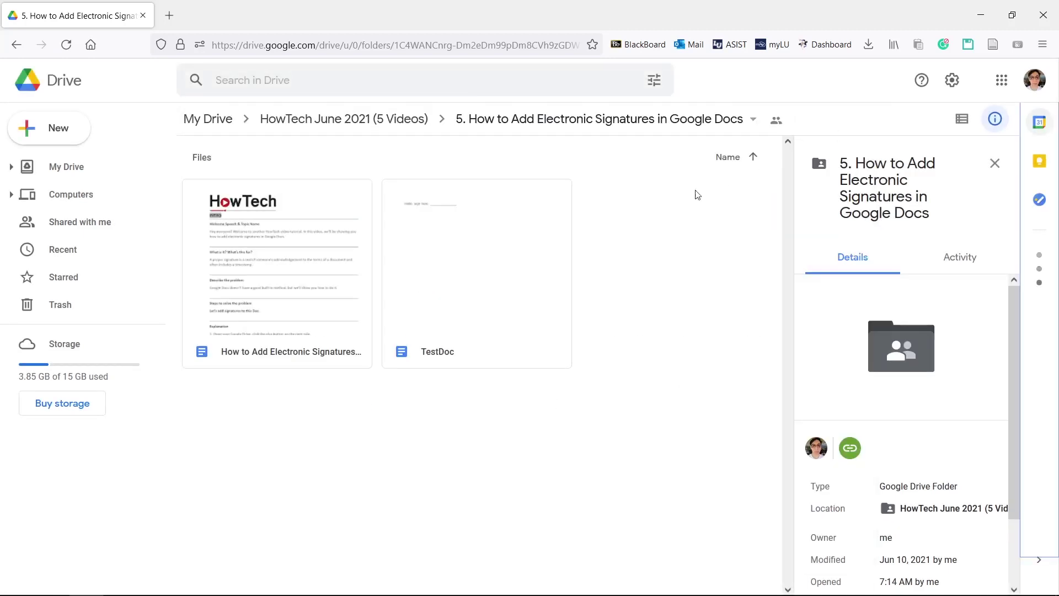
pyautogui.doubleClick(529, 253)
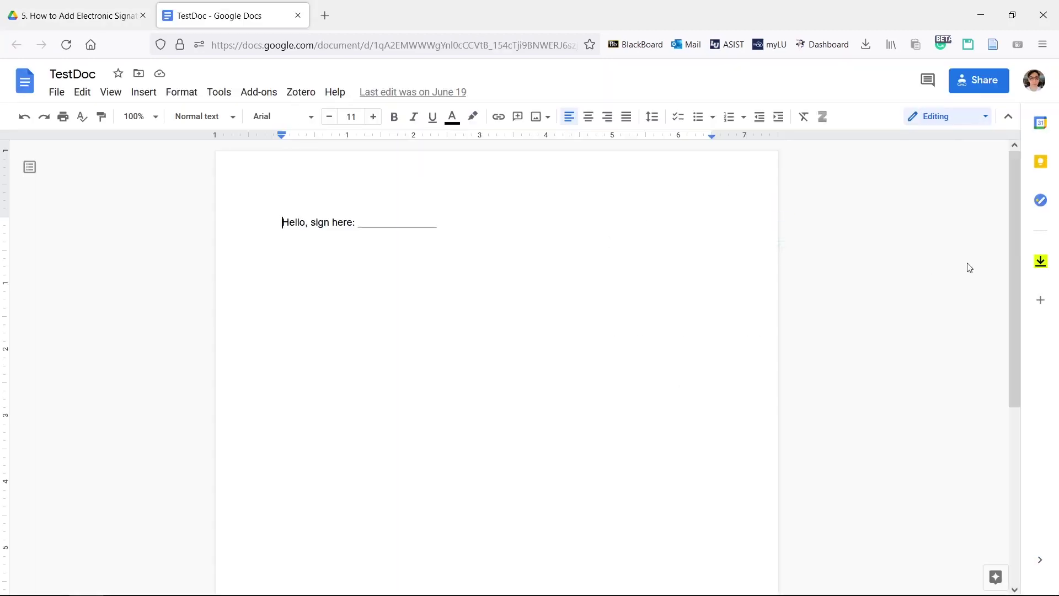
pyautogui.click(1040, 261)
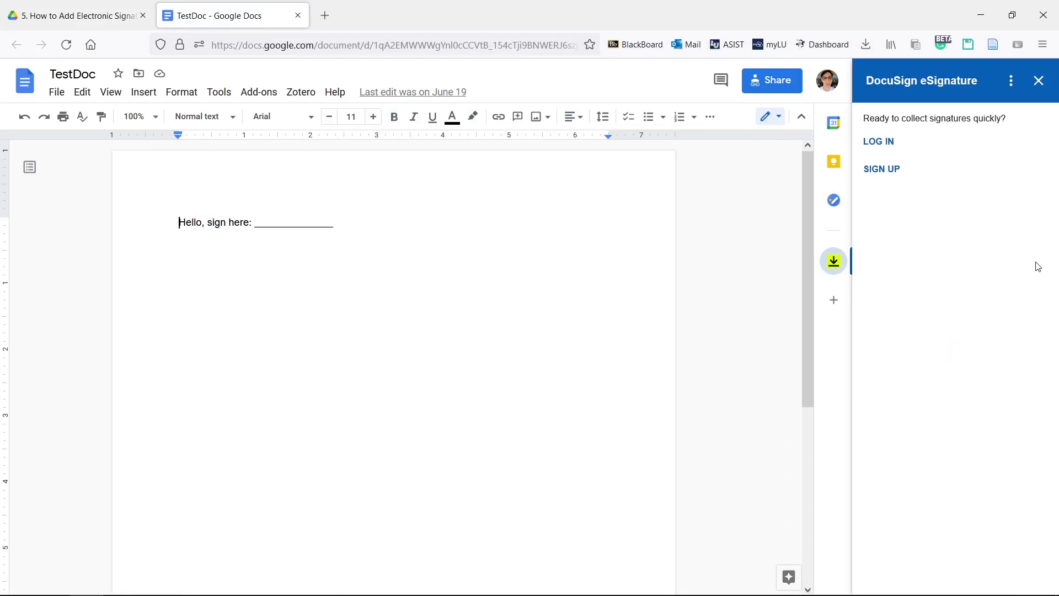
# Log in to DocuSign with the saved email address and move past the document review
pyautogui.click(878, 142)
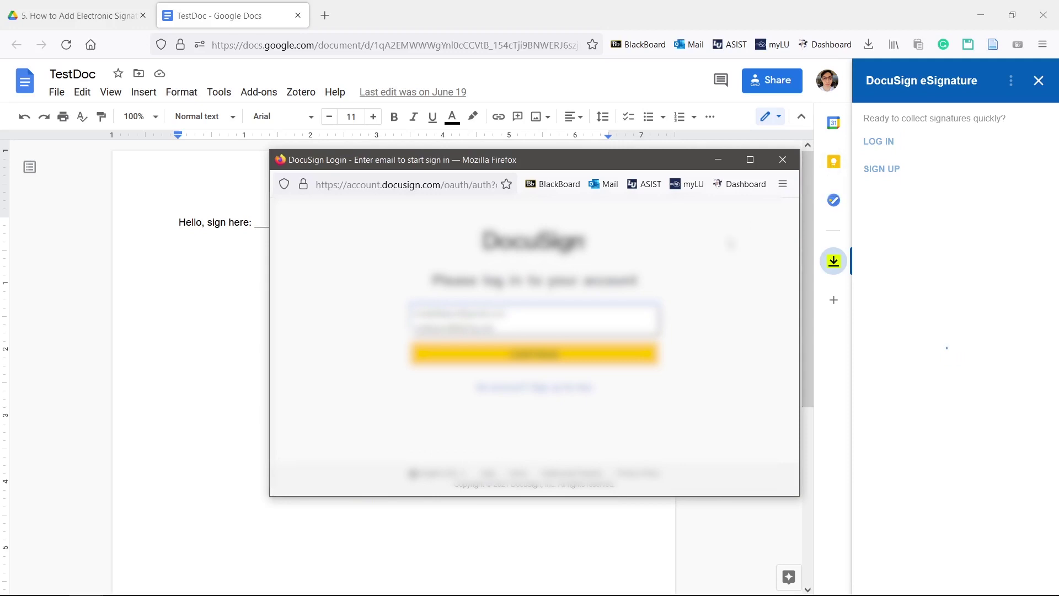
pyautogui.press('Down')
pyautogui.press('Return')
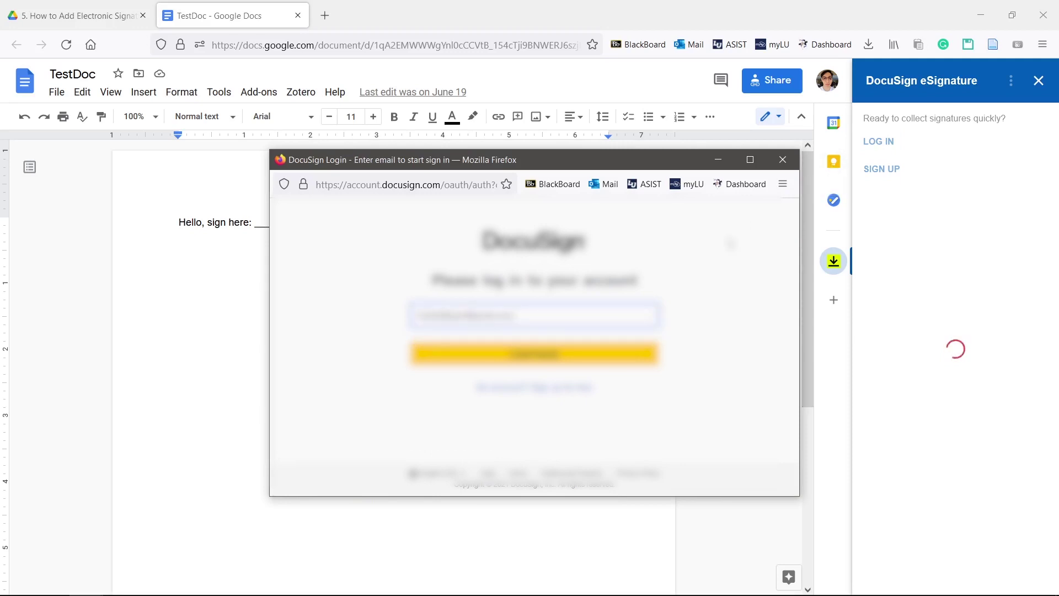
pyautogui.click(587, 354)
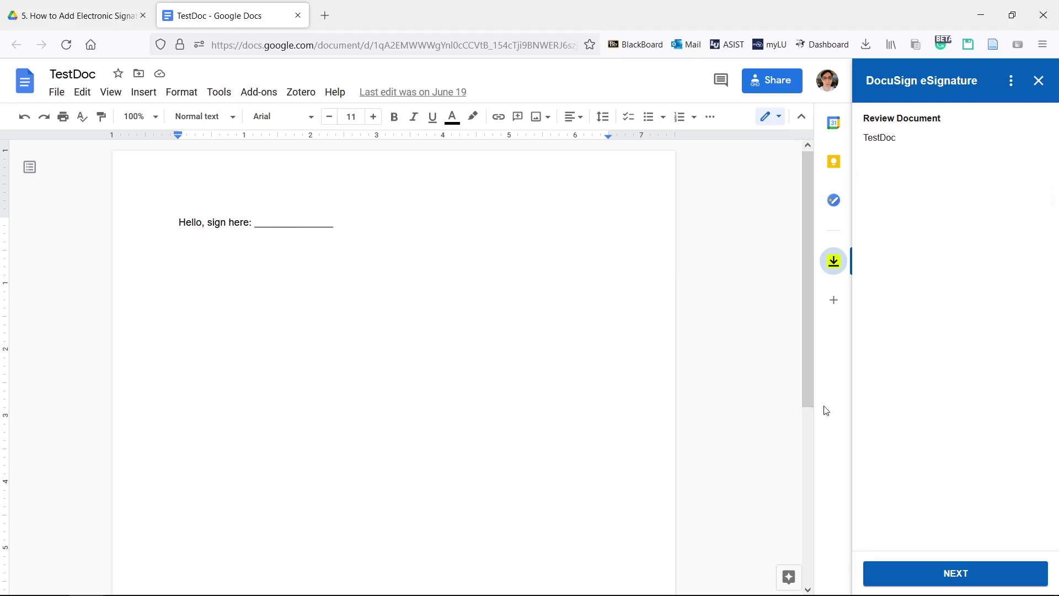
pyautogui.click(897, 569)
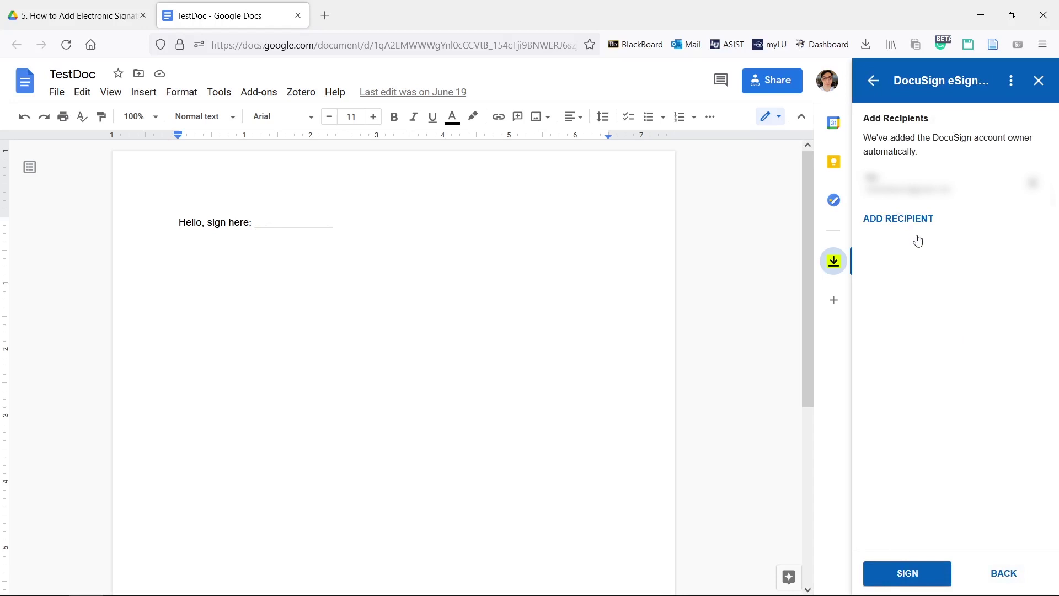
# Self-sign TestDoc by placing a signature on the sign here line, then finish
pyautogui.click(910, 573)
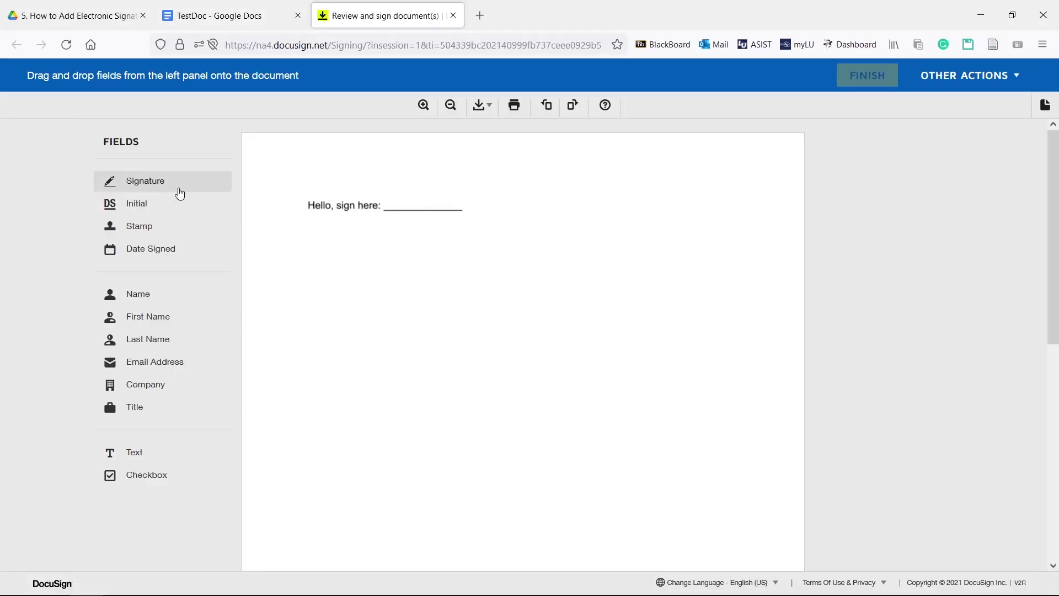
pyautogui.moveTo(177, 190); pyautogui.dragTo(385, 182)
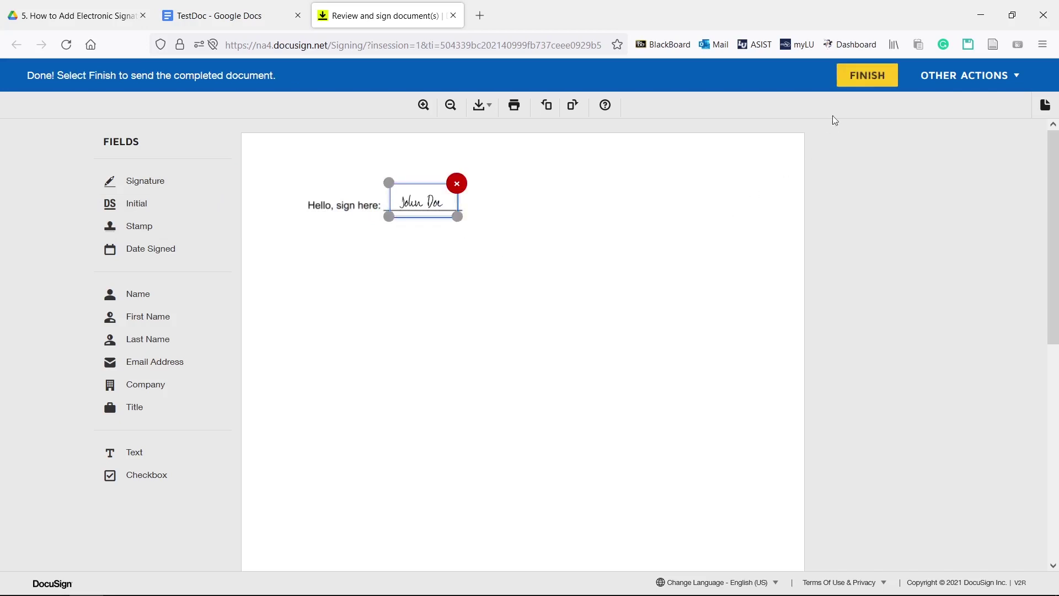
pyautogui.click(861, 75)
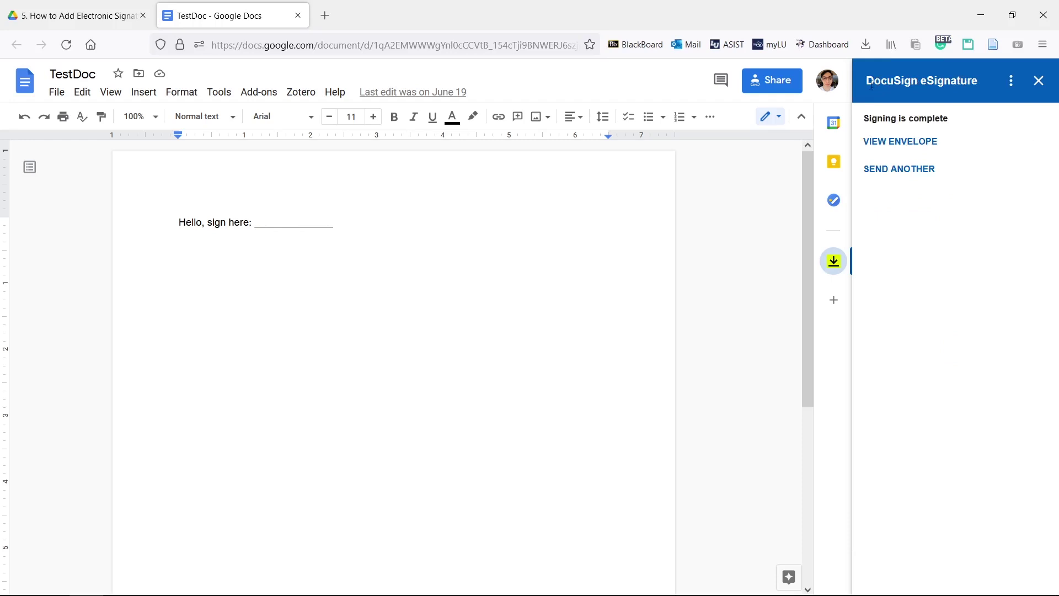
# View the completed DocuSign envelope and block the site's location access request
pyautogui.click(906, 145)
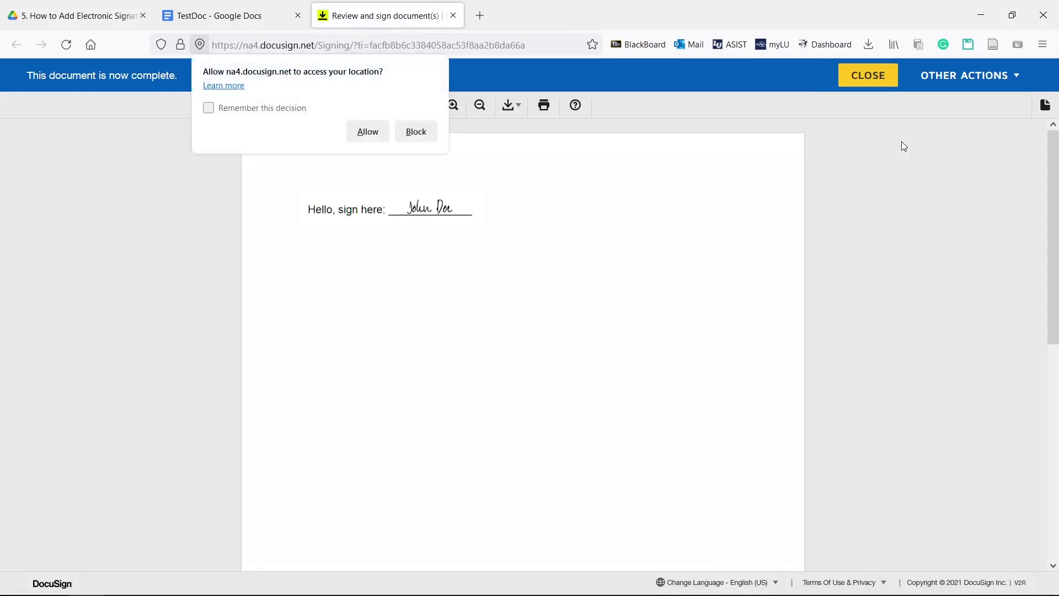
pyautogui.click(416, 132)
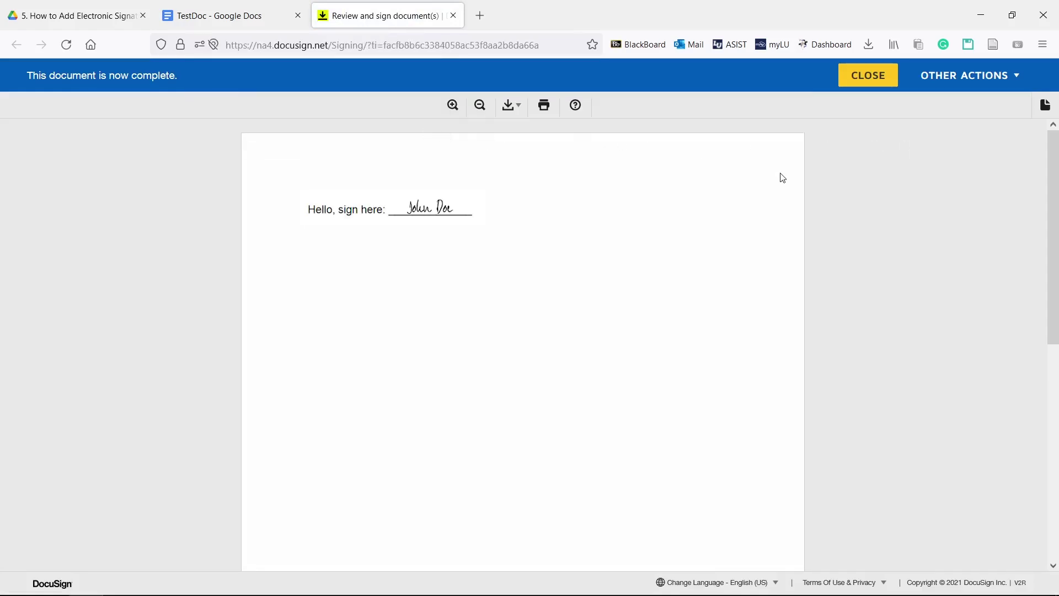